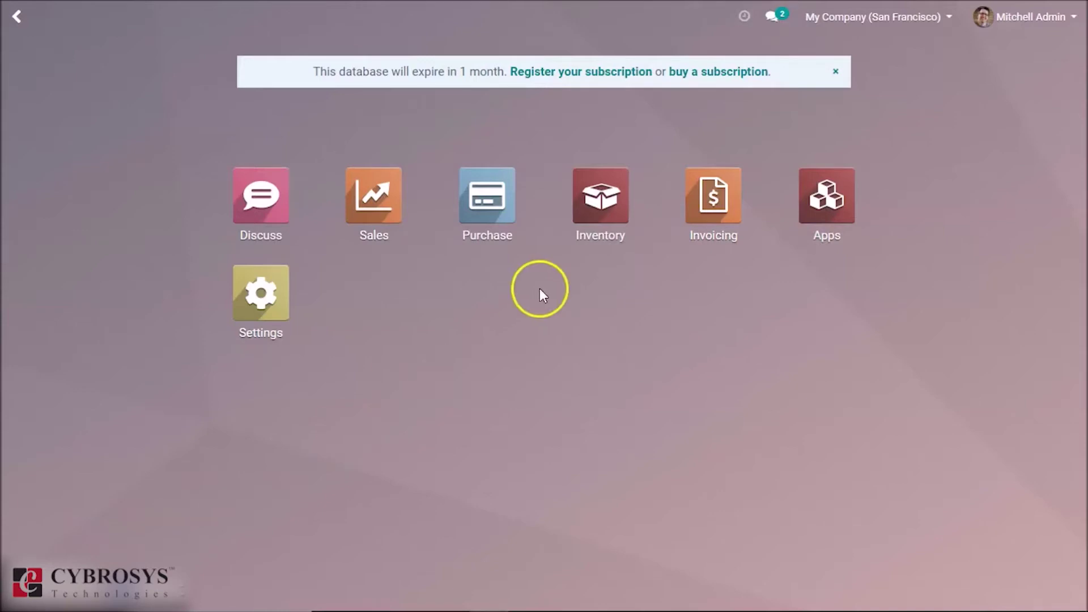
Step: Open the Inventory app from the Odoo home screen
{"action": "left_click", "coordinate": [579, 211]}
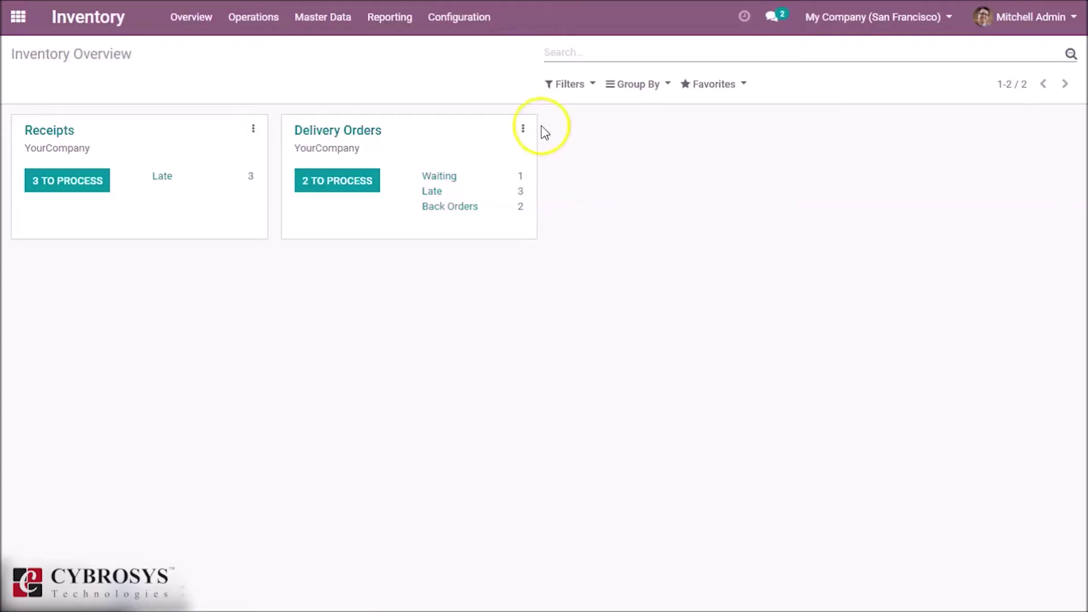
Step: Turn on the Delivery Packages option in the Inventory settings and save it
{"action": "left_click", "coordinate": [471, 23]}
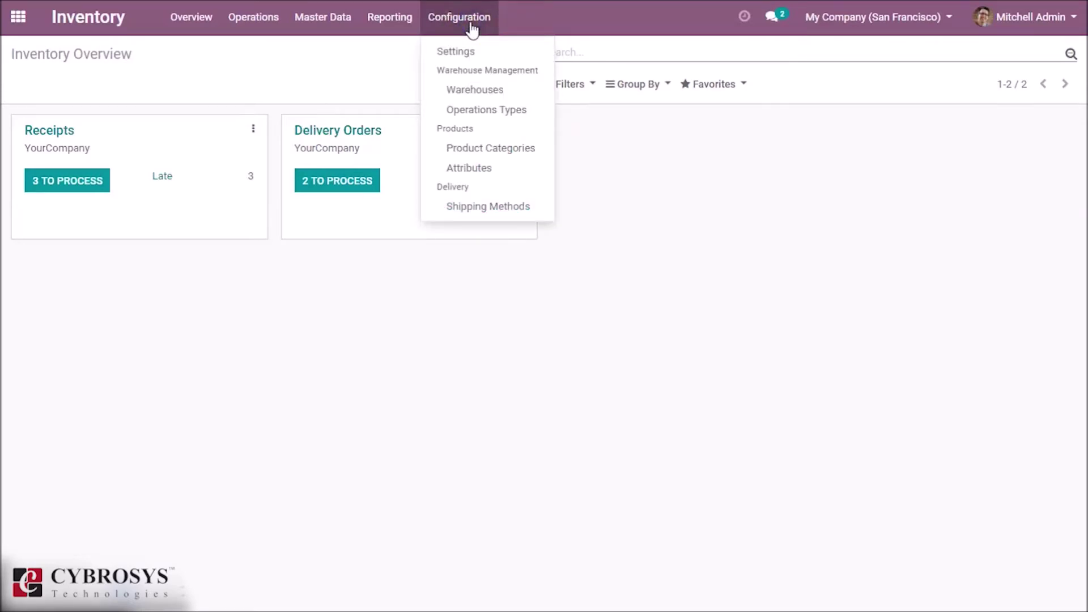
{"action": "left_click", "coordinate": [460, 50]}
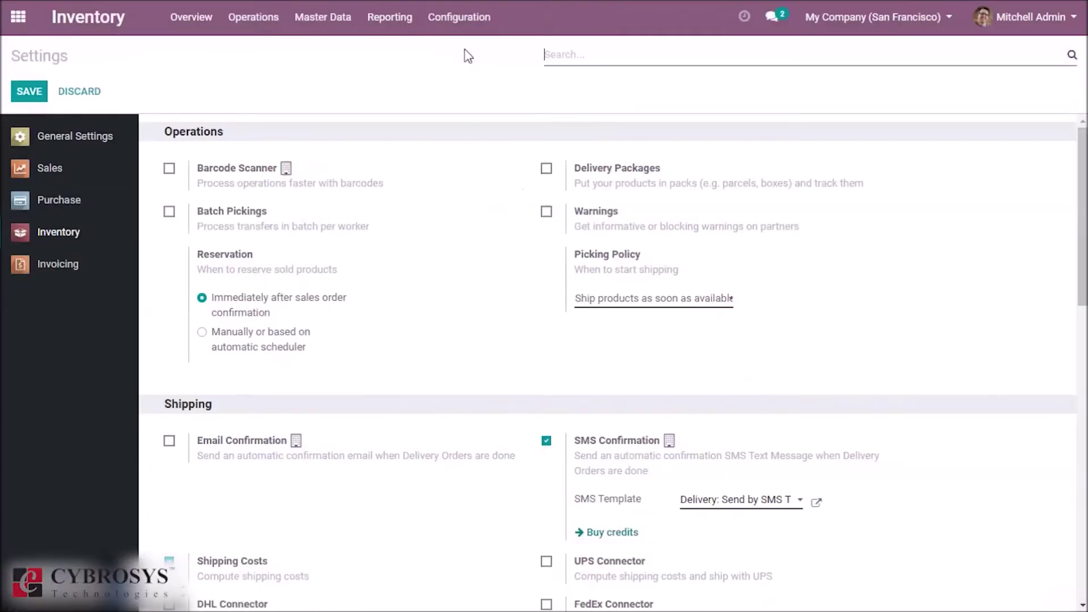
{"action": "left_click", "coordinate": [513, 244]}
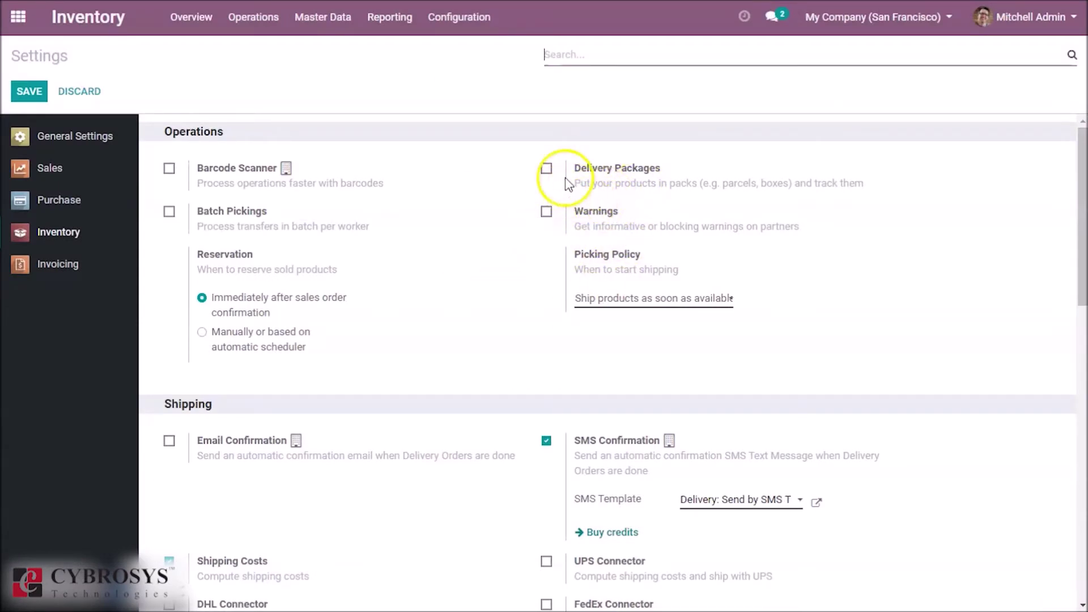
{"action": "left_click", "coordinate": [546, 169]}
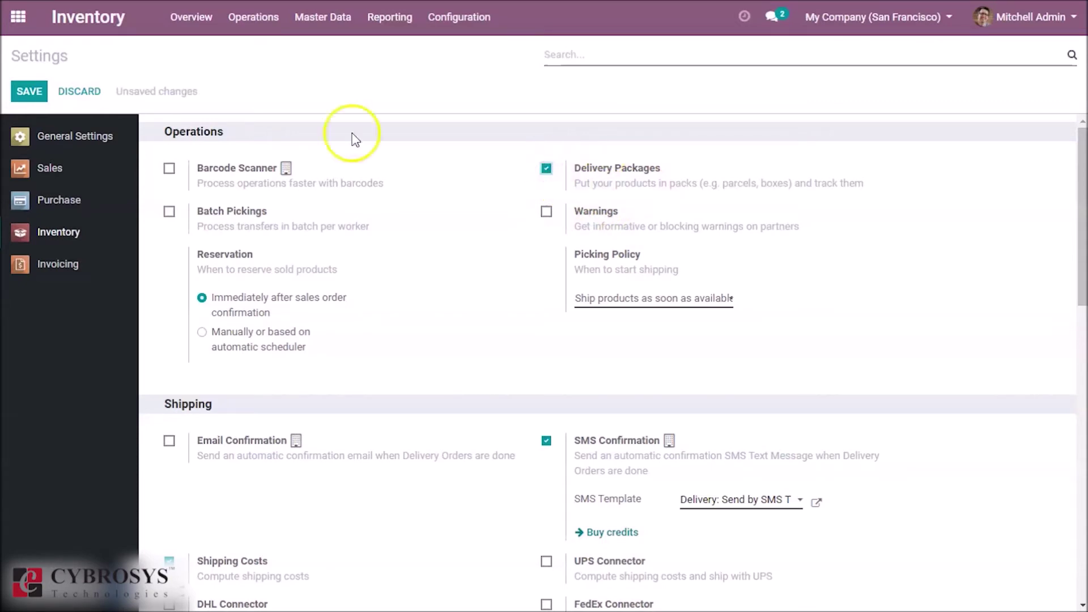
{"action": "left_click", "coordinate": [28, 93]}
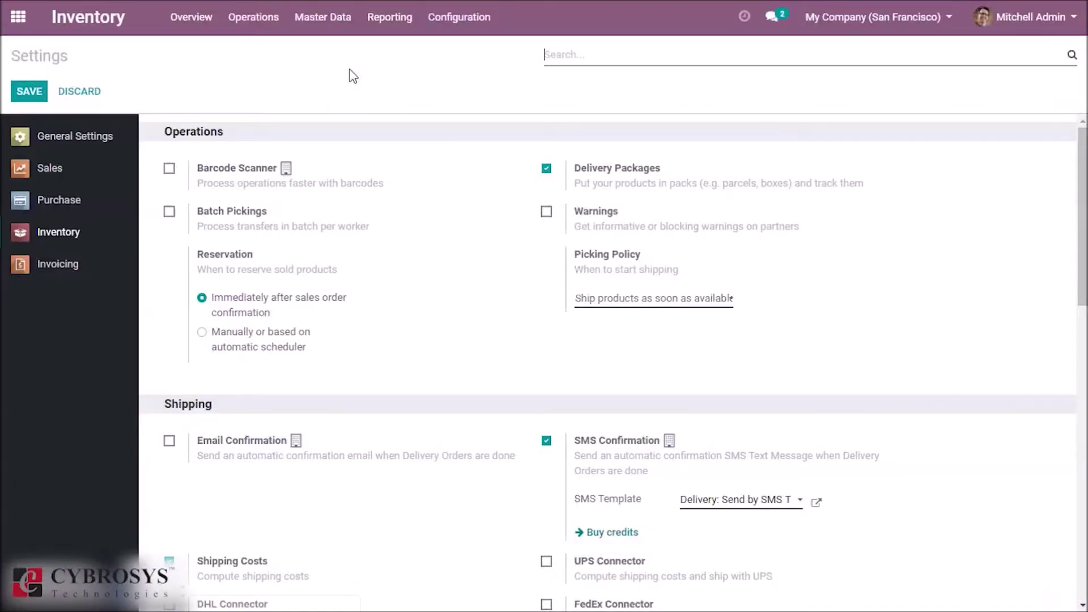
{"action": "left_click", "coordinate": [469, 20]}
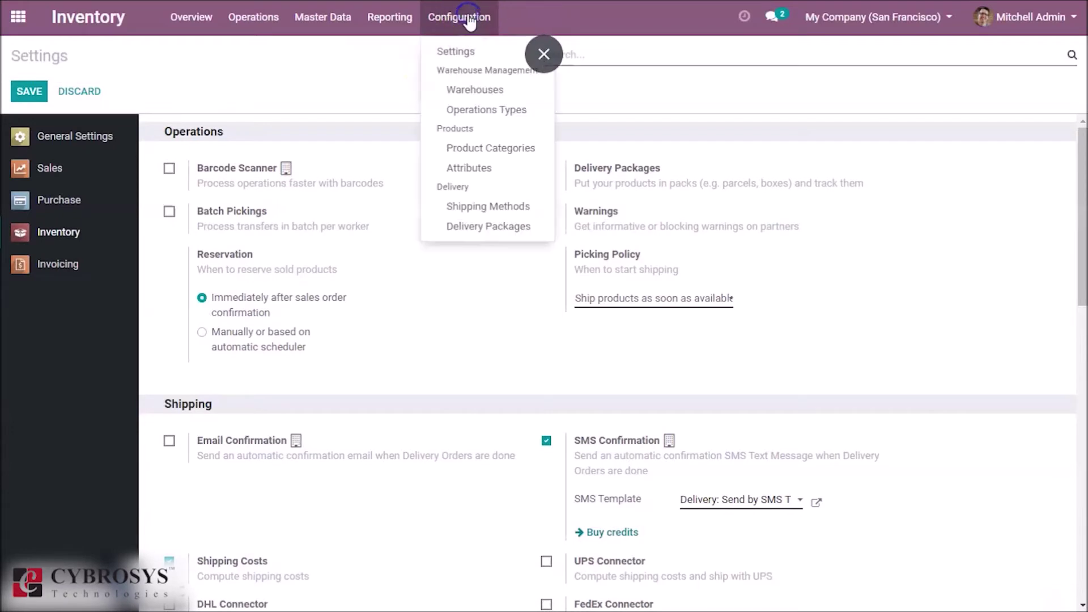
Step: Create delivery package type 'van' with height, width and length 100 and max weight 1000
{"action": "left_click", "coordinate": [469, 239]}
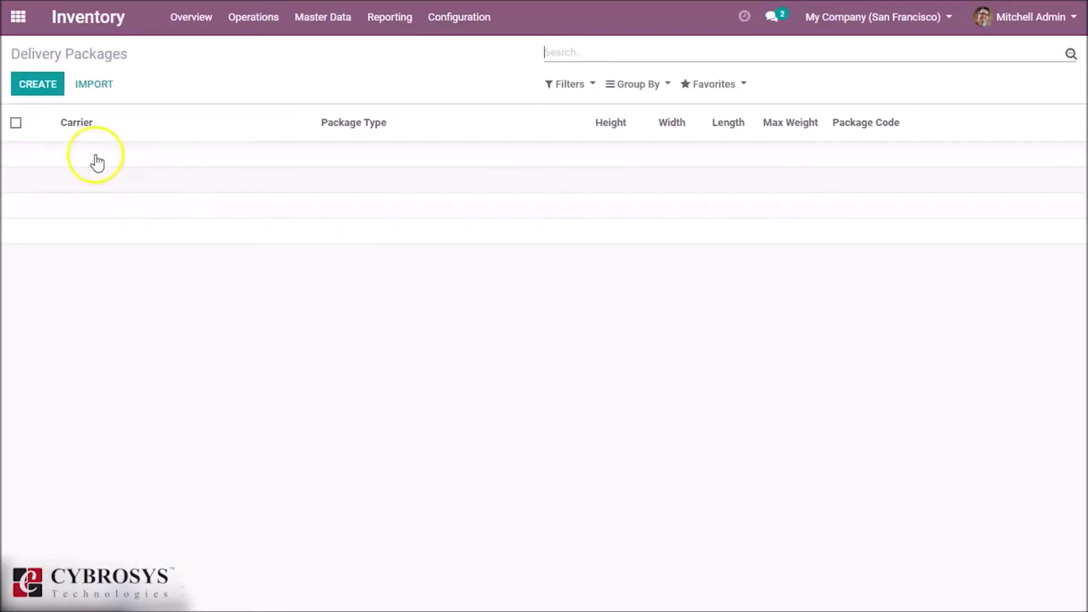
{"action": "left_click", "coordinate": [39, 85]}
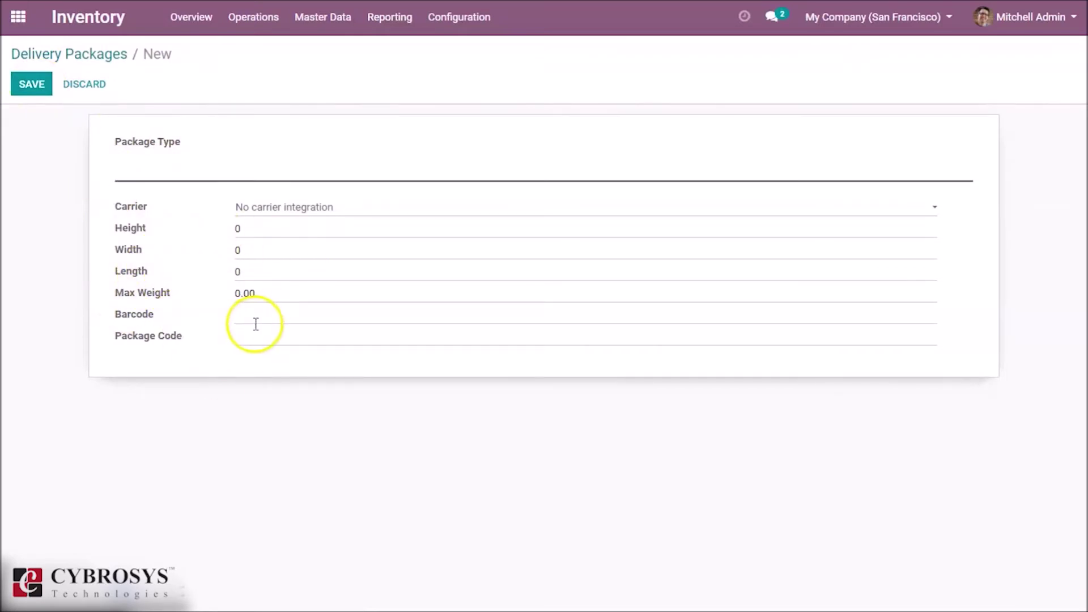
{"action": "left_click", "coordinate": [202, 172]}
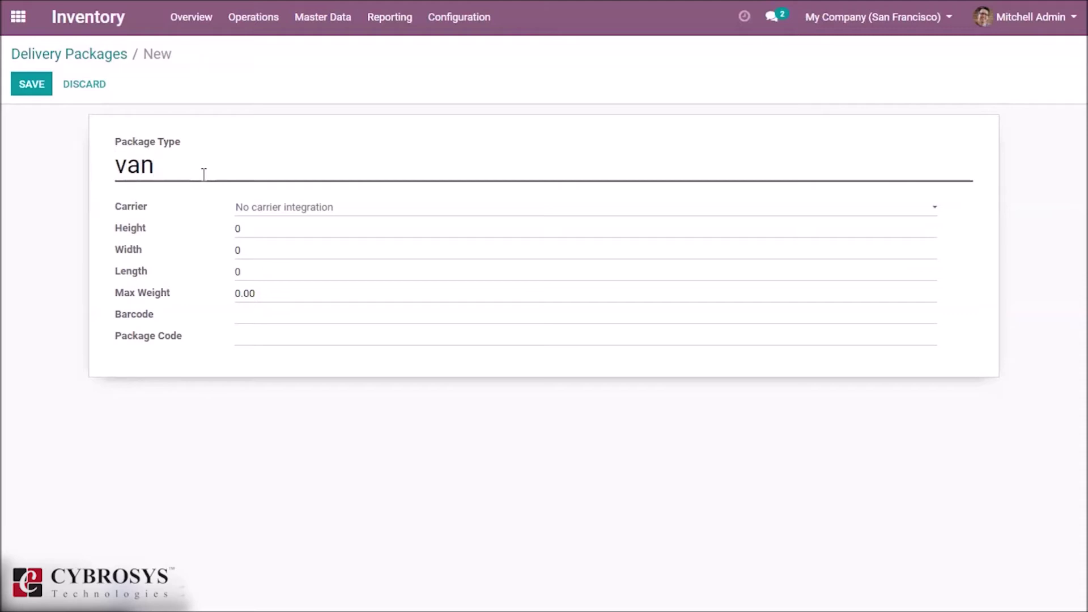
{"action": "left_click", "coordinate": [228, 227]}
{"action": "left_click", "coordinate": [242, 250]}
{"action": "type", "text": "100"}
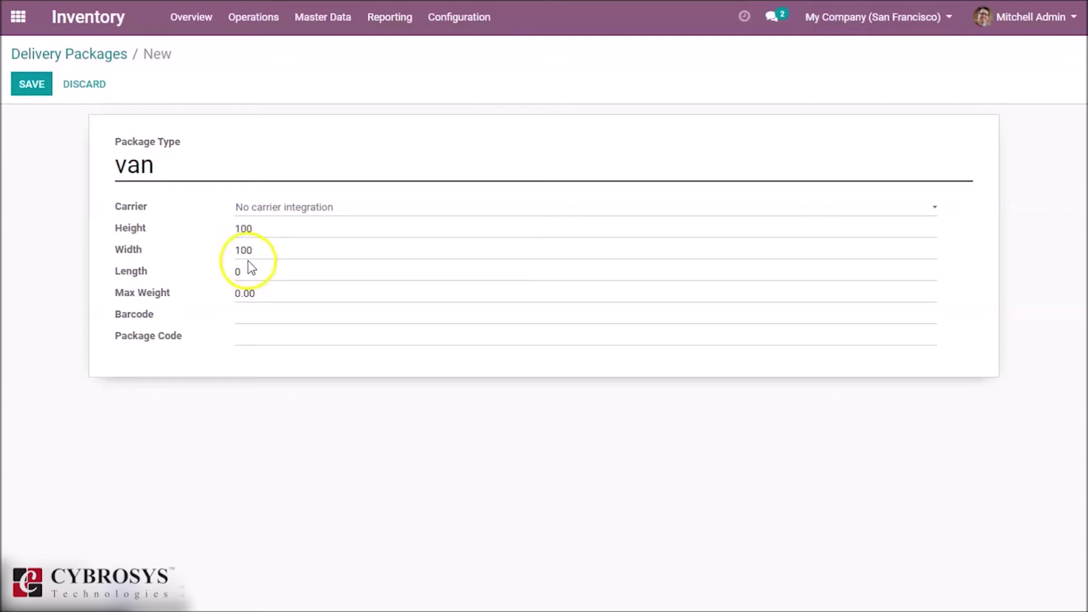
{"action": "left_click", "coordinate": [246, 270]}
{"action": "left_click", "coordinate": [267, 295]}
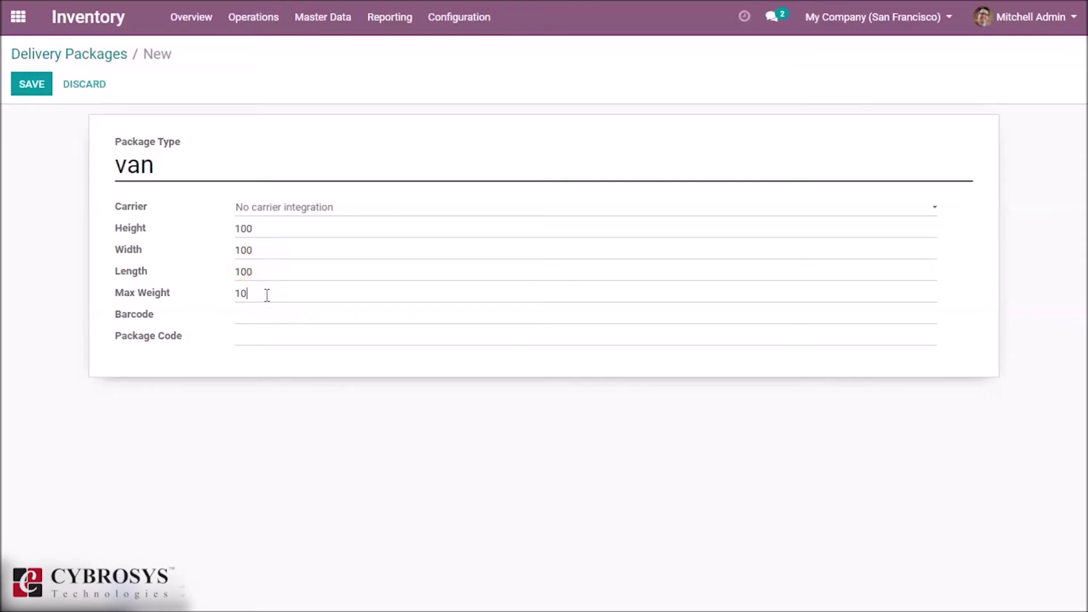
{"action": "left_click", "coordinate": [247, 317]}
{"action": "left_click", "coordinate": [29, 88]}
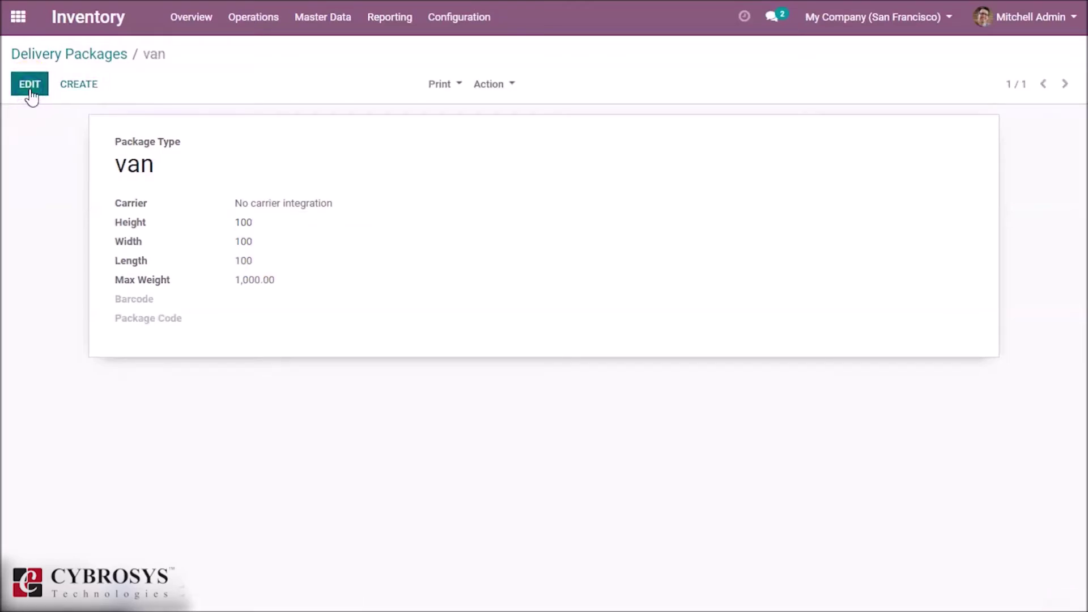
{"action": "left_click", "coordinate": [92, 54]}
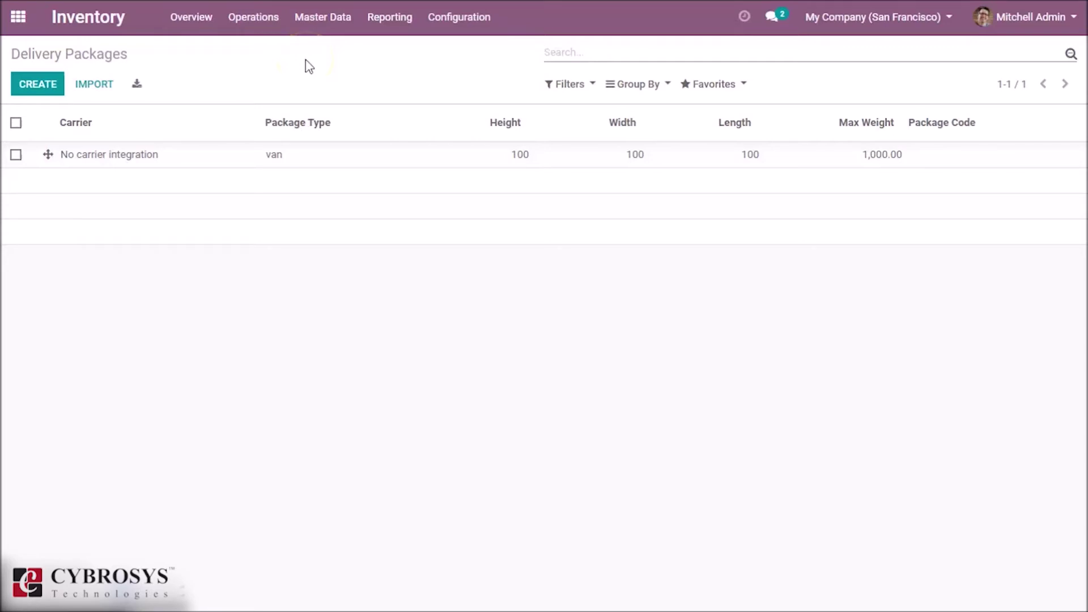
Step: Start a new Sales quotation for customer Gemini Furniture
{"action": "left_click", "coordinate": [18, 17]}
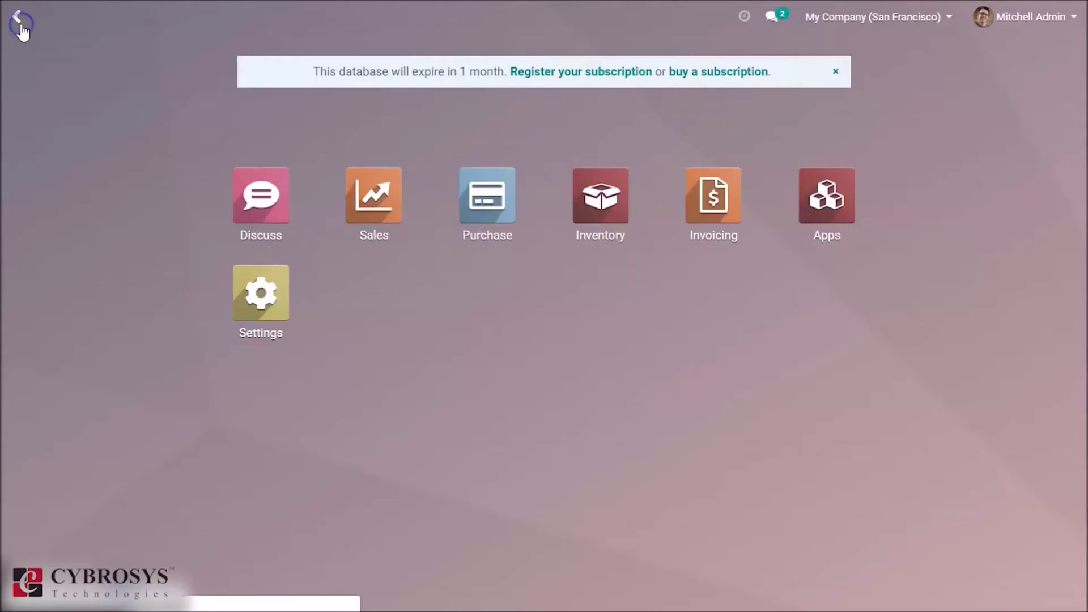
{"action": "left_click", "coordinate": [384, 218]}
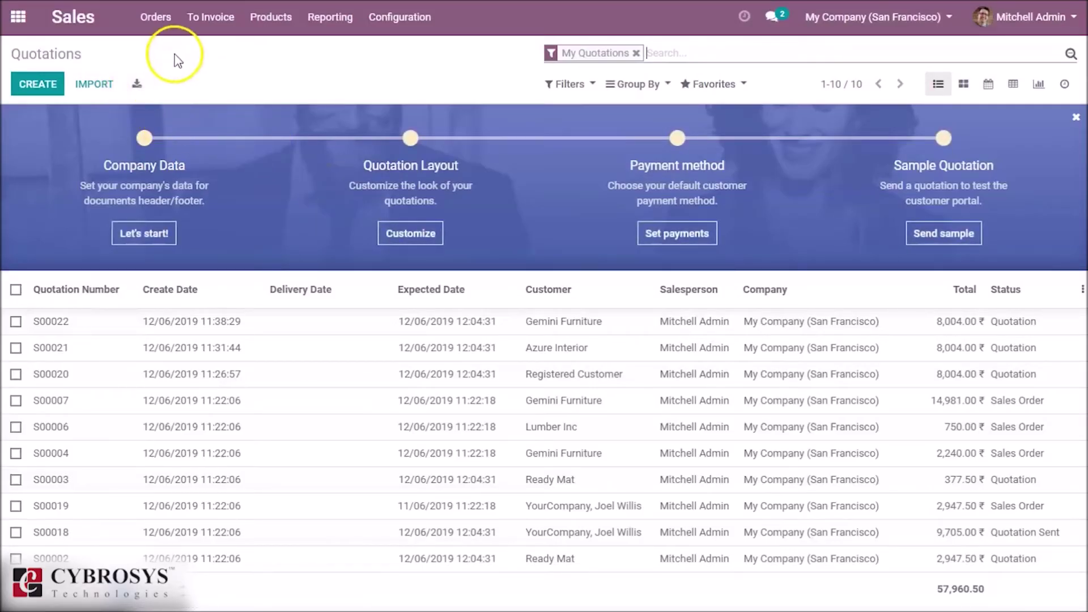
{"action": "left_click", "coordinate": [39, 85]}
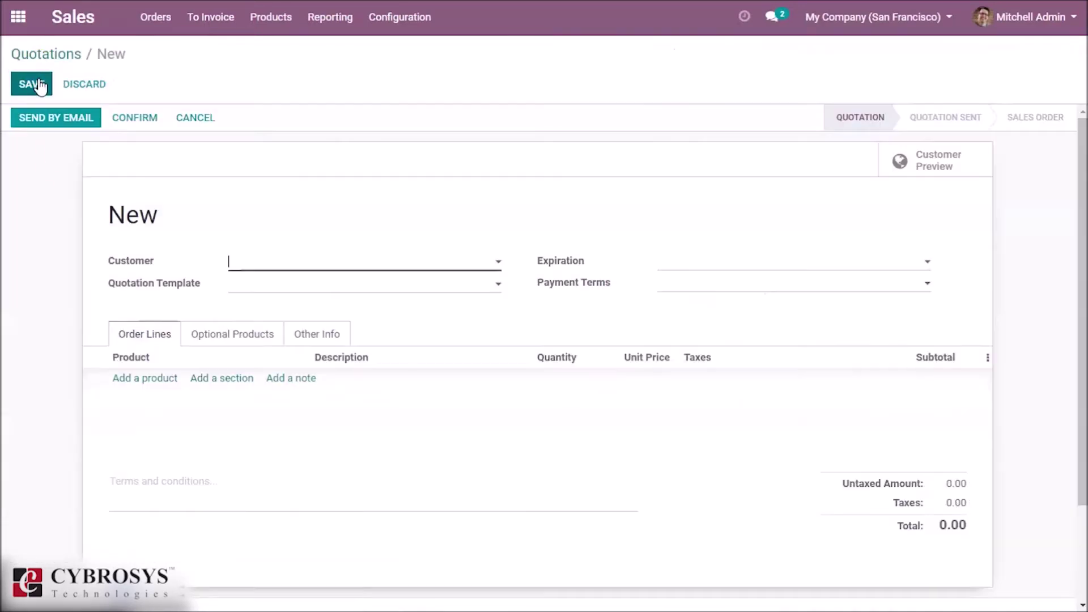
{"action": "left_click", "coordinate": [251, 265]}
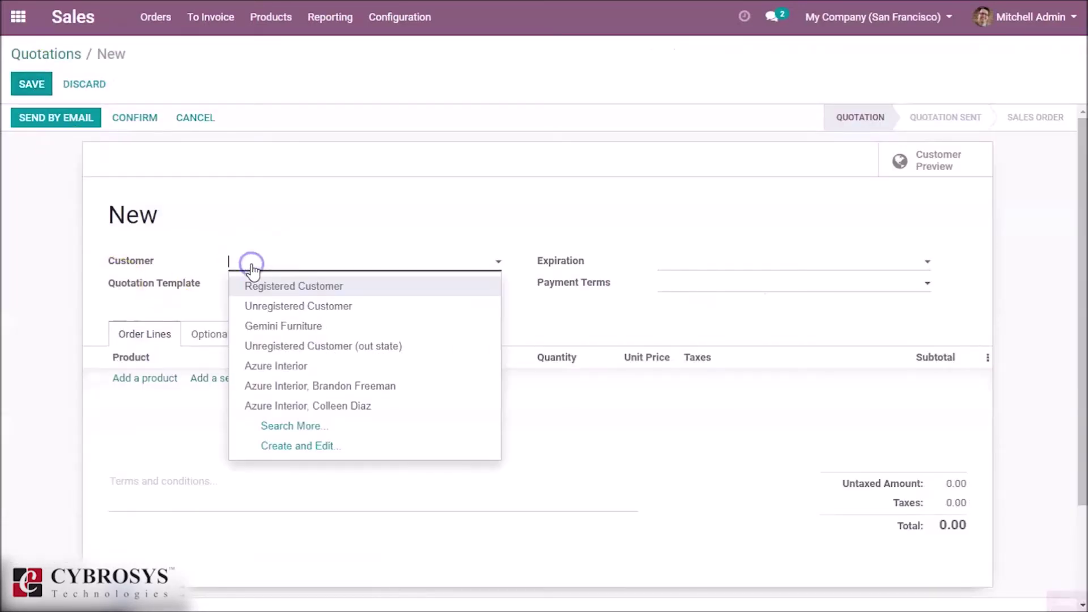
{"action": "left_click", "coordinate": [274, 336]}
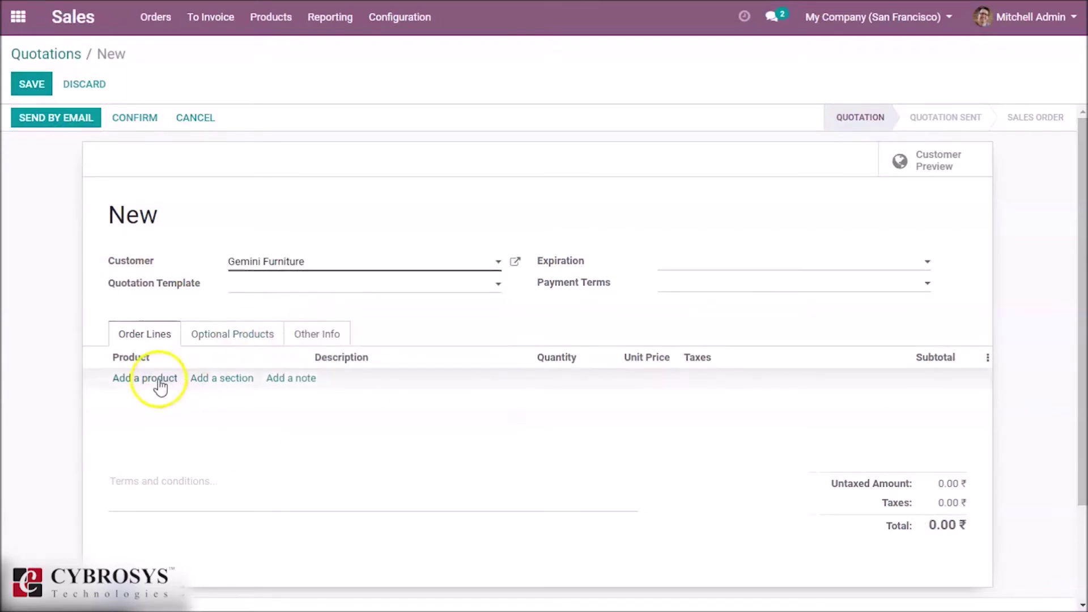
Step: Add the Customizable Desk and Storage Box lines and confirm the quotation as a sales order
{"action": "left_click", "coordinate": [156, 381]}
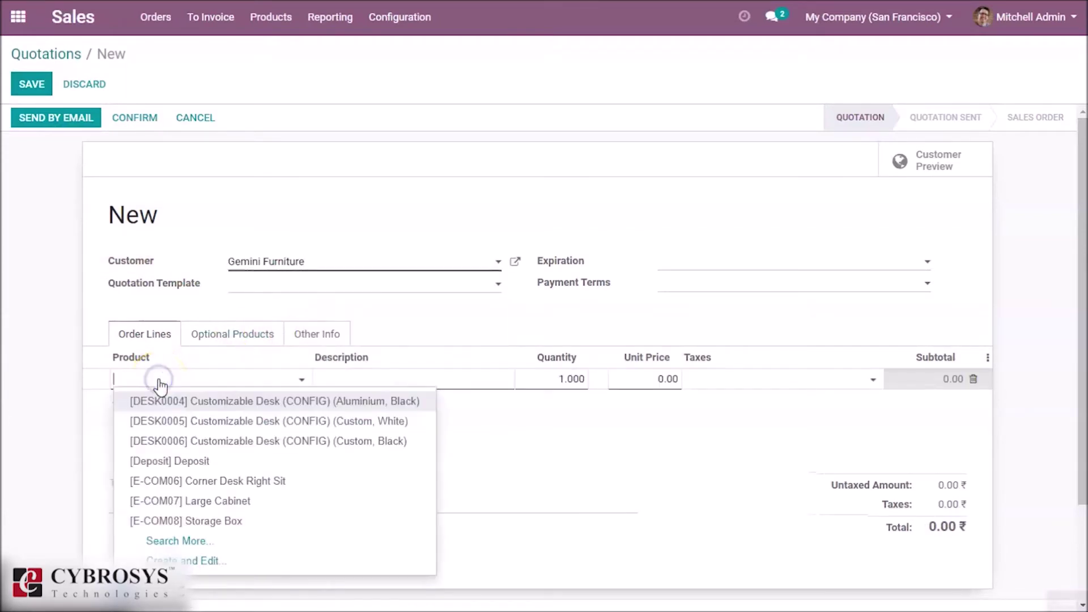
{"action": "left_click", "coordinate": [161, 404]}
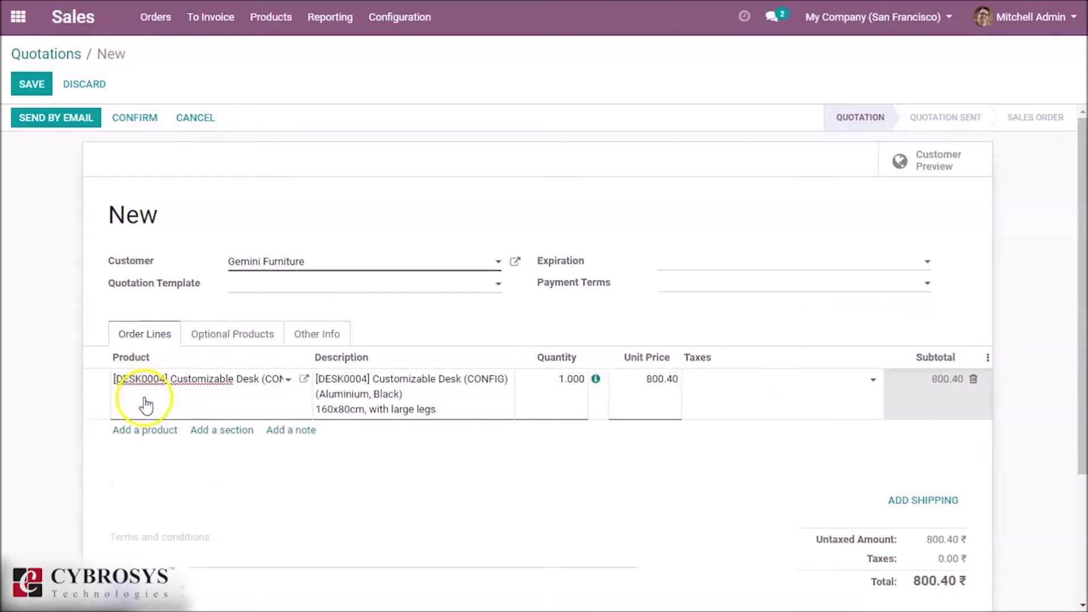
{"action": "left_click", "coordinate": [130, 433]}
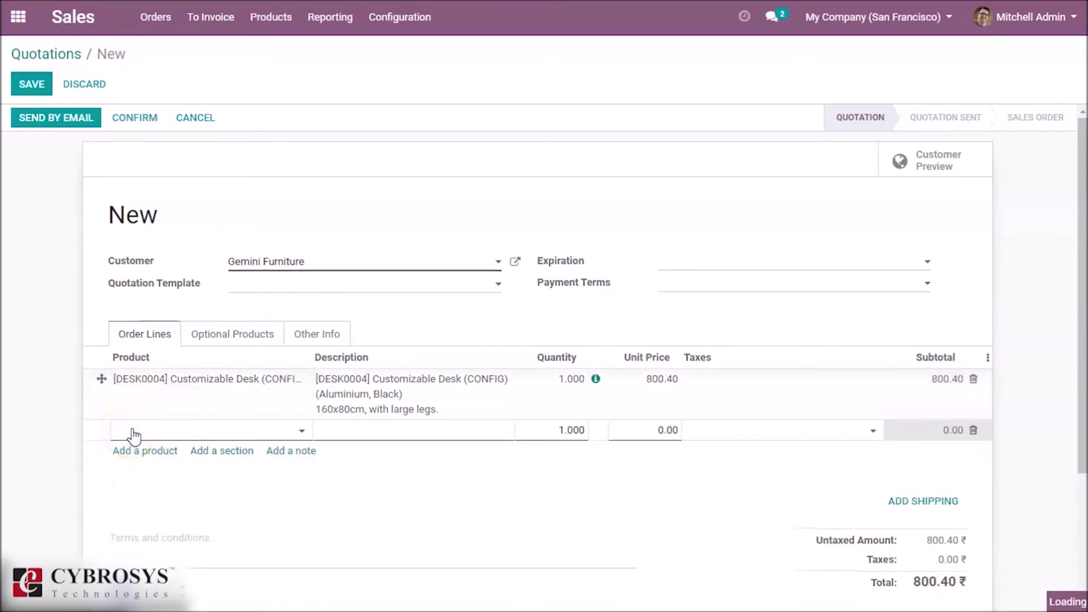
{"action": "left_click", "coordinate": [134, 432]}
{"action": "left_click", "coordinate": [184, 369]}
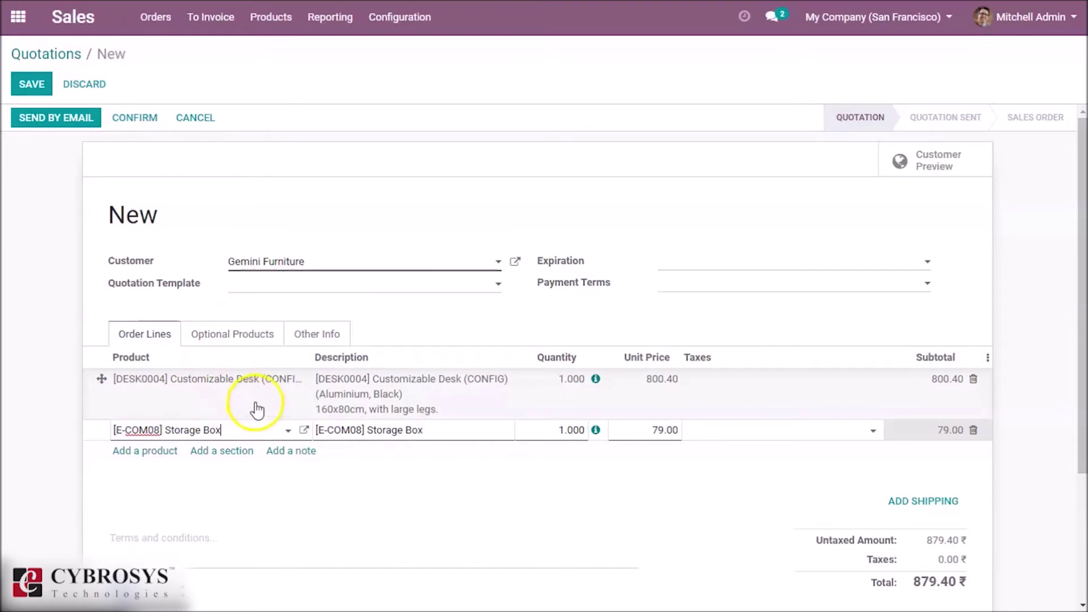
{"action": "left_click", "coordinate": [139, 120]}
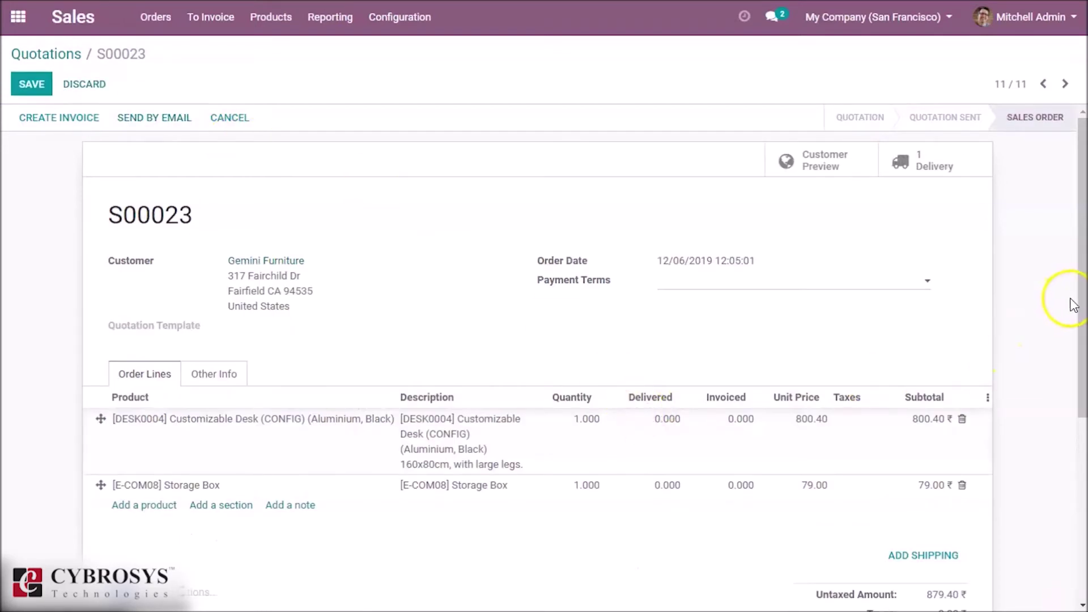
{"action": "mouse_move", "coordinate": [1076, 299]}
{"action": "left_mouse_down"}
{"action": "mouse_move", "coordinate": [1075, 434]}
{"action": "mouse_move", "coordinate": [1075, 301]}
{"action": "left_mouse_up"}
Step: On delivery WH/OUT/00010, create a van-type destination package PACK0000001 weighing 10 kg for the desk line
{"action": "left_click", "coordinate": [939, 150]}
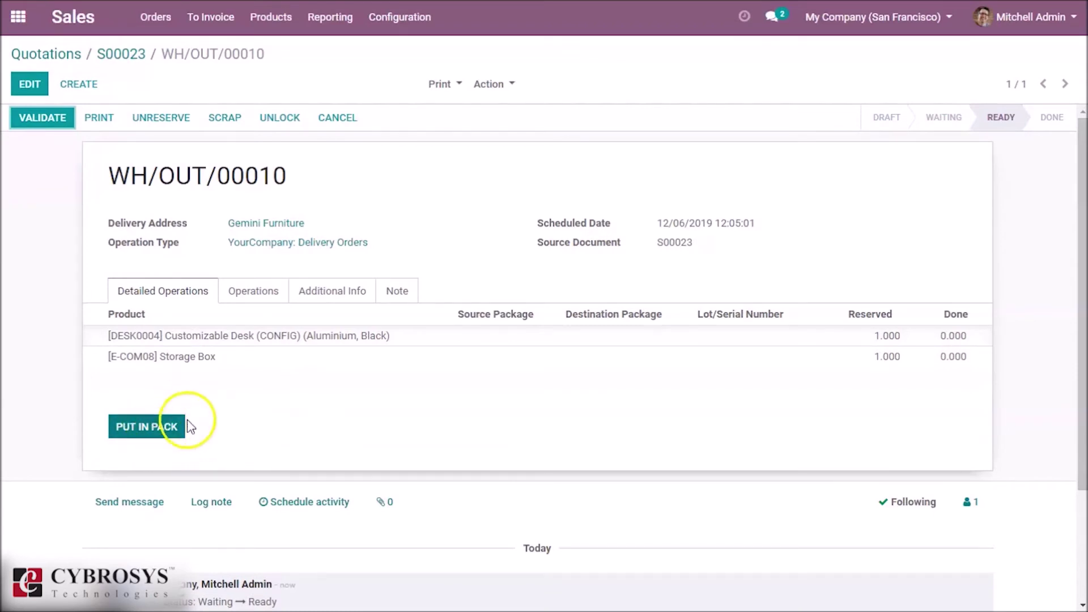
{"action": "left_click", "coordinate": [25, 85]}
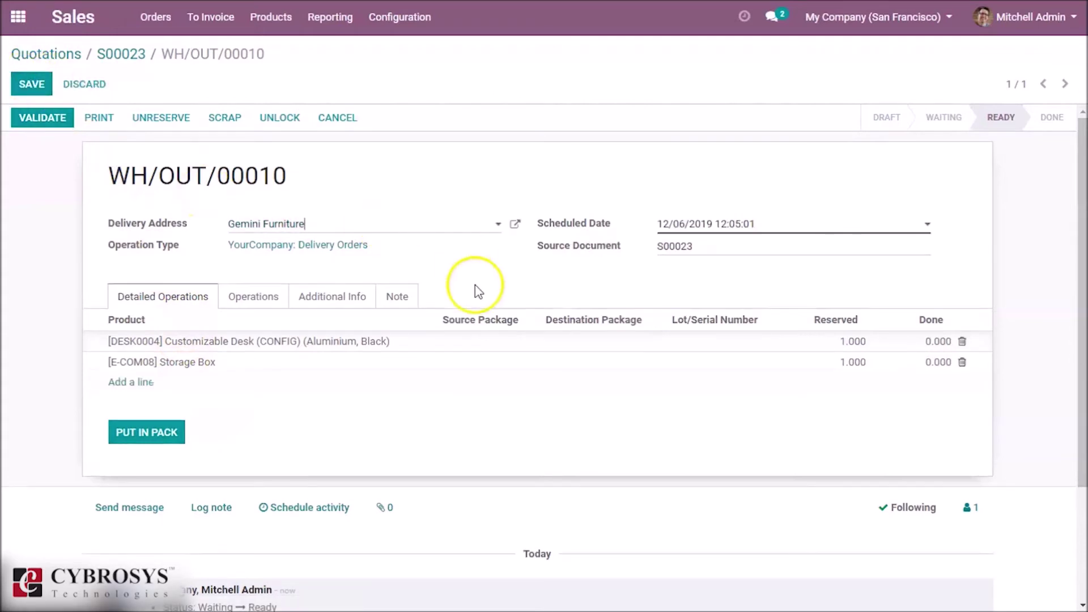
{"action": "left_click", "coordinate": [572, 341]}
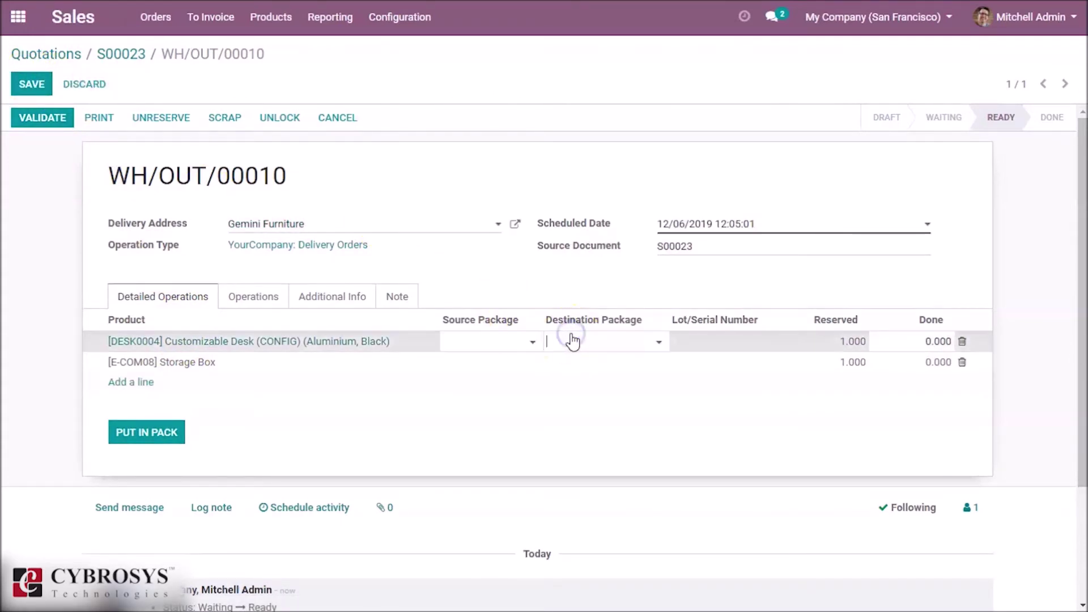
{"action": "left_click", "coordinate": [572, 341]}
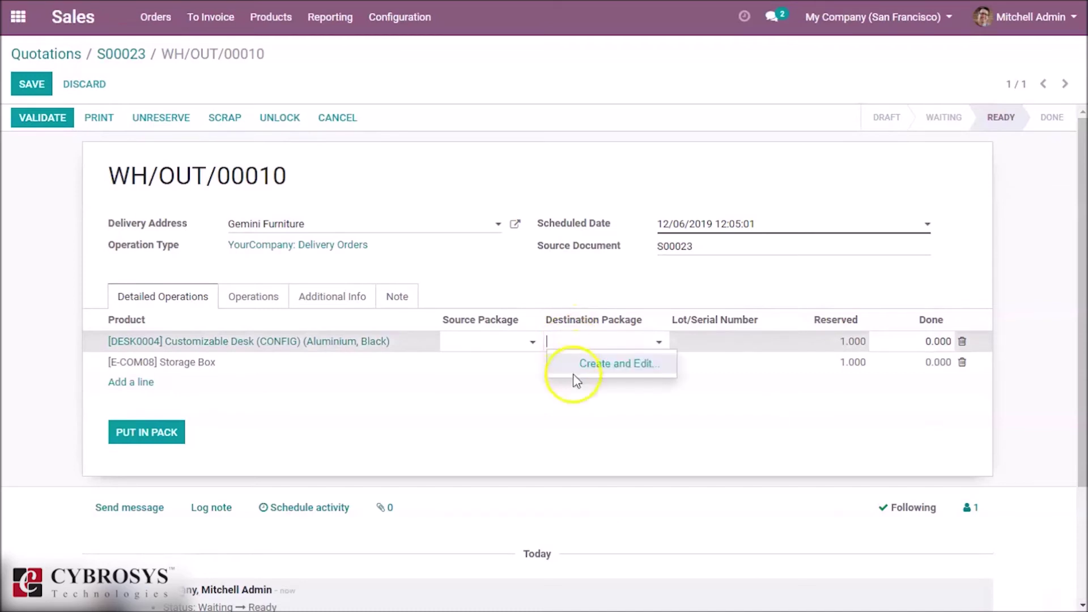
{"action": "left_click", "coordinate": [586, 365]}
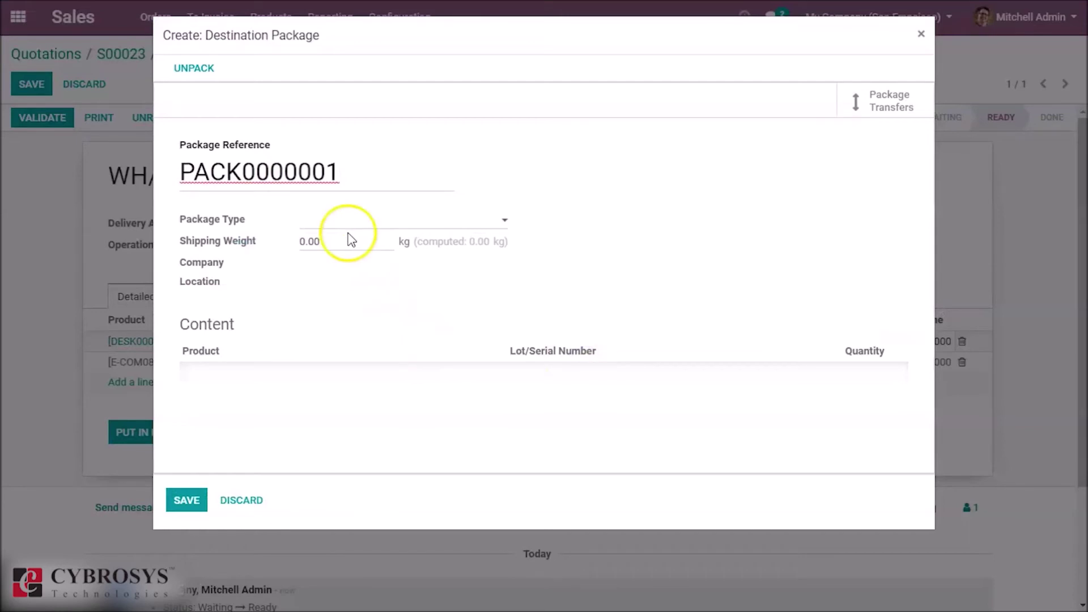
{"action": "left_click", "coordinate": [348, 226]}
{"action": "left_click", "coordinate": [342, 243]}
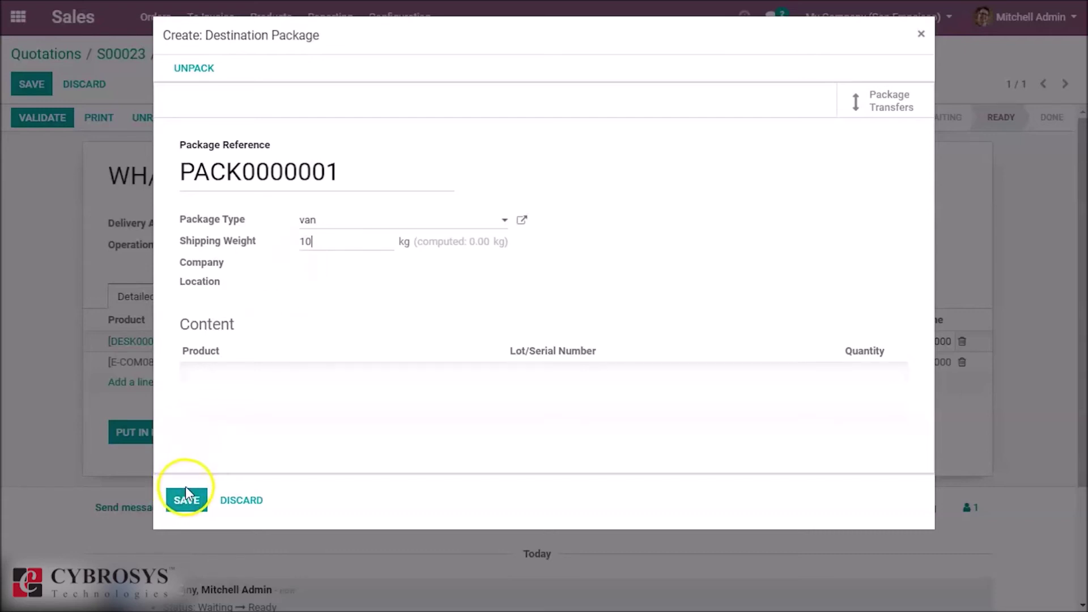
{"action": "left_click", "coordinate": [184, 502]}
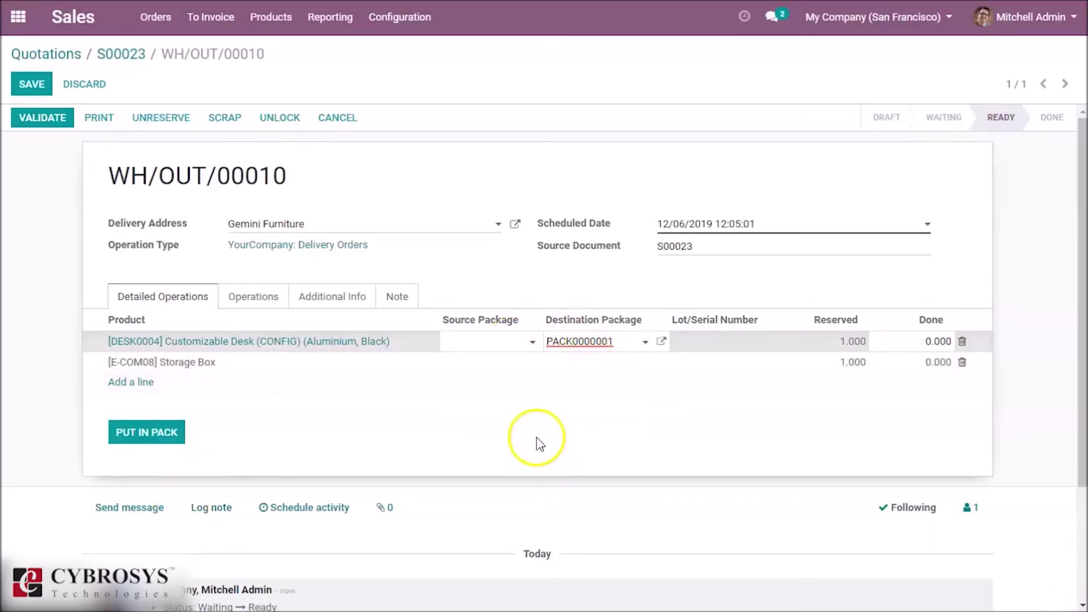
Step: Pack both delivery products into PACK0000002, check the package, then validate the delivery
{"action": "left_click", "coordinate": [132, 444]}
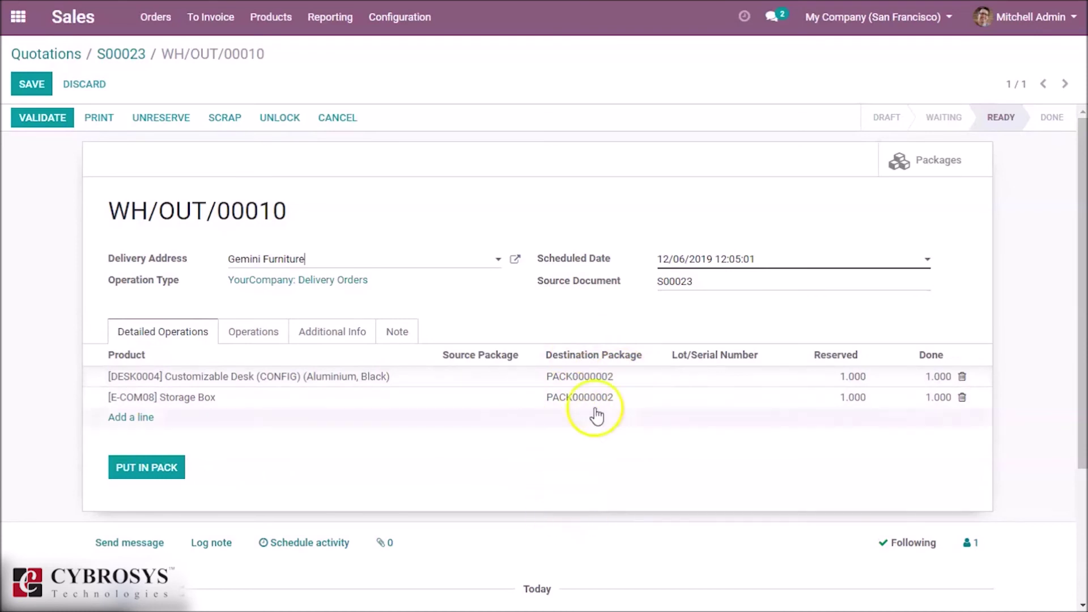
{"action": "left_click", "coordinate": [927, 175]}
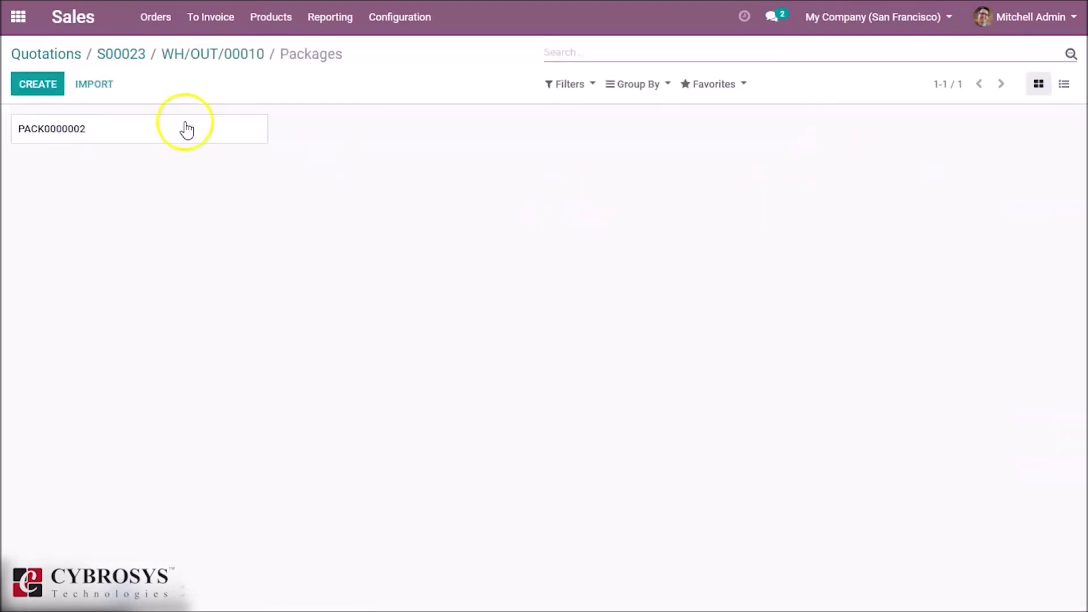
{"action": "left_click", "coordinate": [139, 135]}
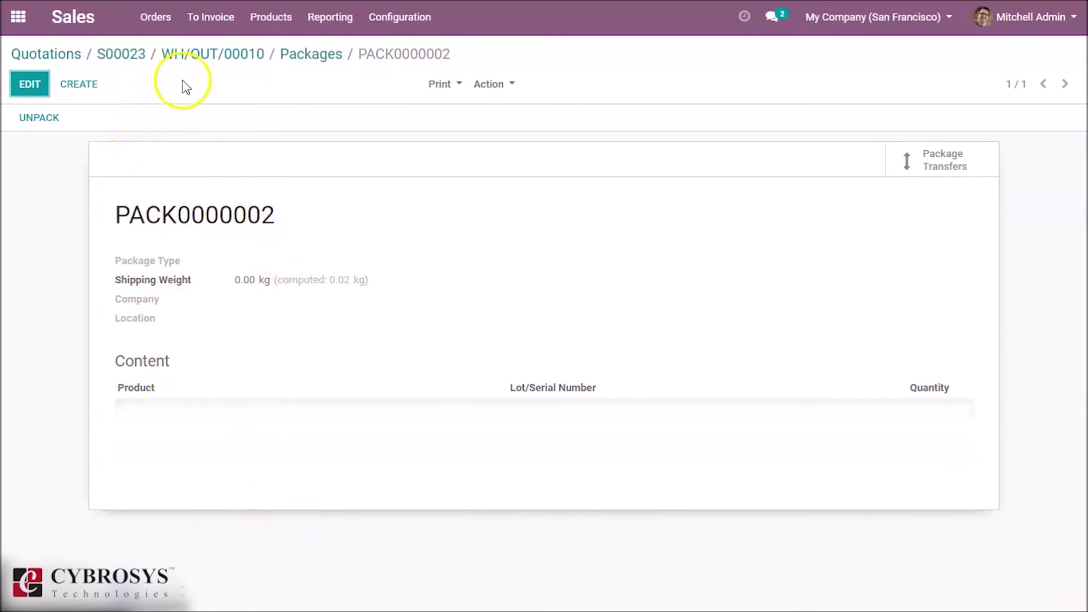
{"action": "left_click", "coordinate": [215, 53]}
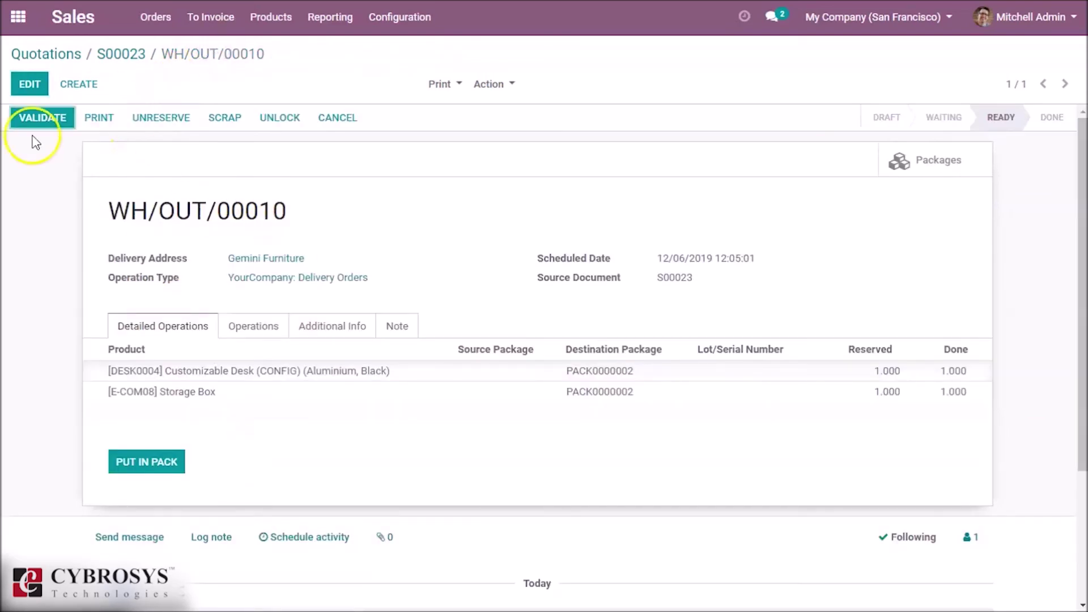
{"action": "left_click", "coordinate": [32, 126]}
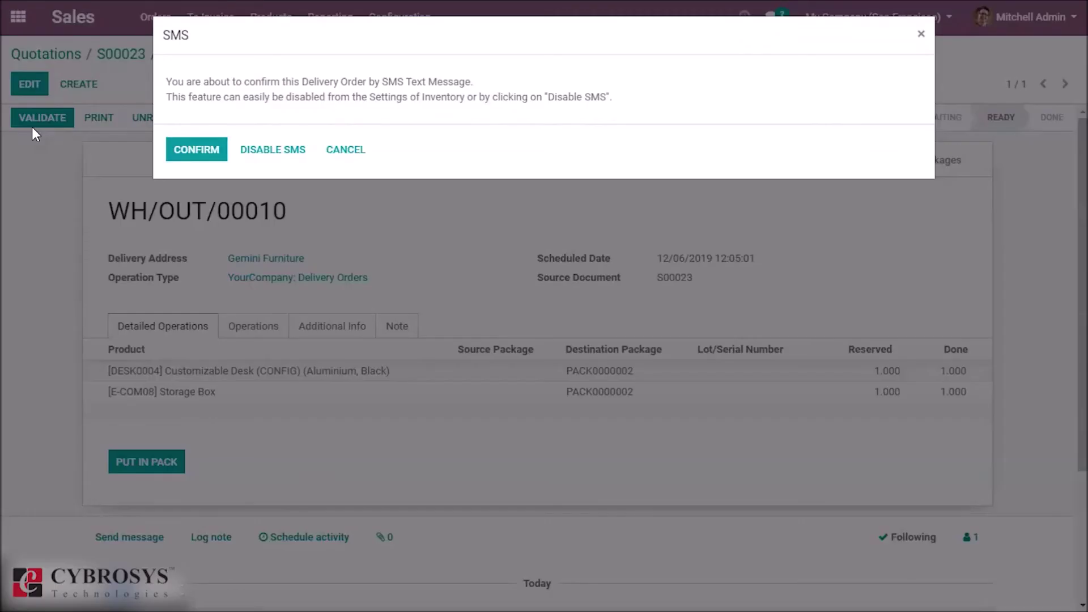
Step: Confirm the SMS prompt so delivery WH/OUT/00010 is marked Done
{"action": "left_click", "coordinate": [191, 153]}
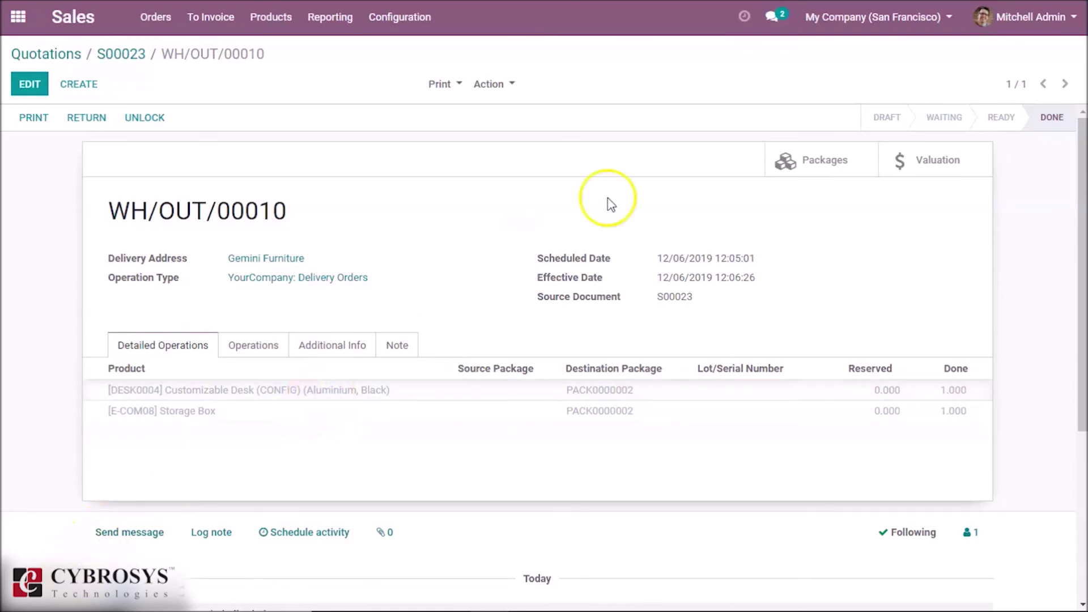
Step: Review PACK0000002 and its package transfers, then go back to sales order S00023
{"action": "left_click", "coordinate": [824, 162]}
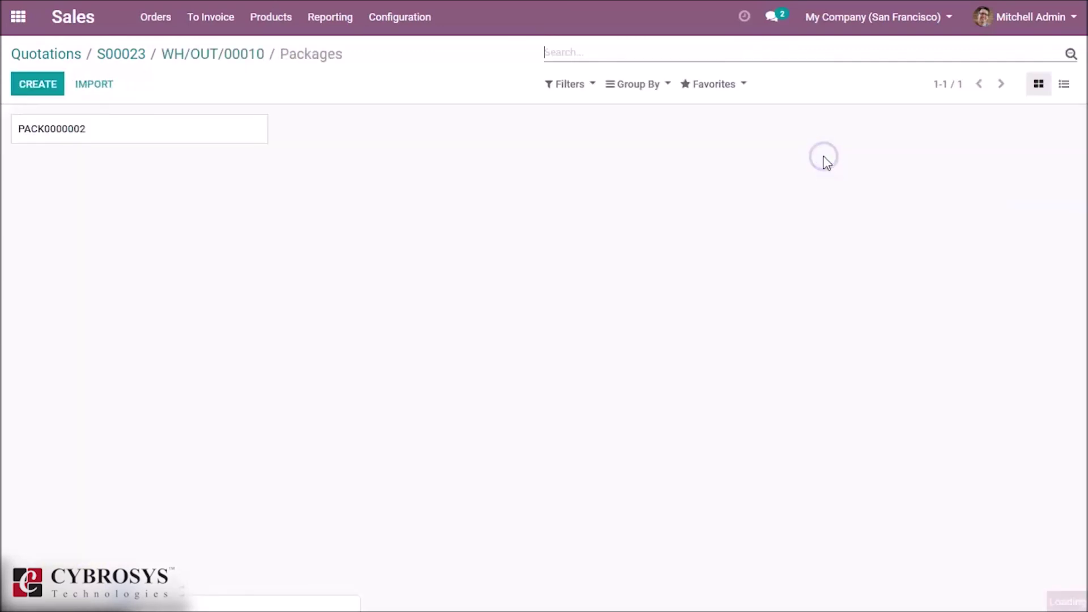
{"action": "left_click", "coordinate": [188, 138]}
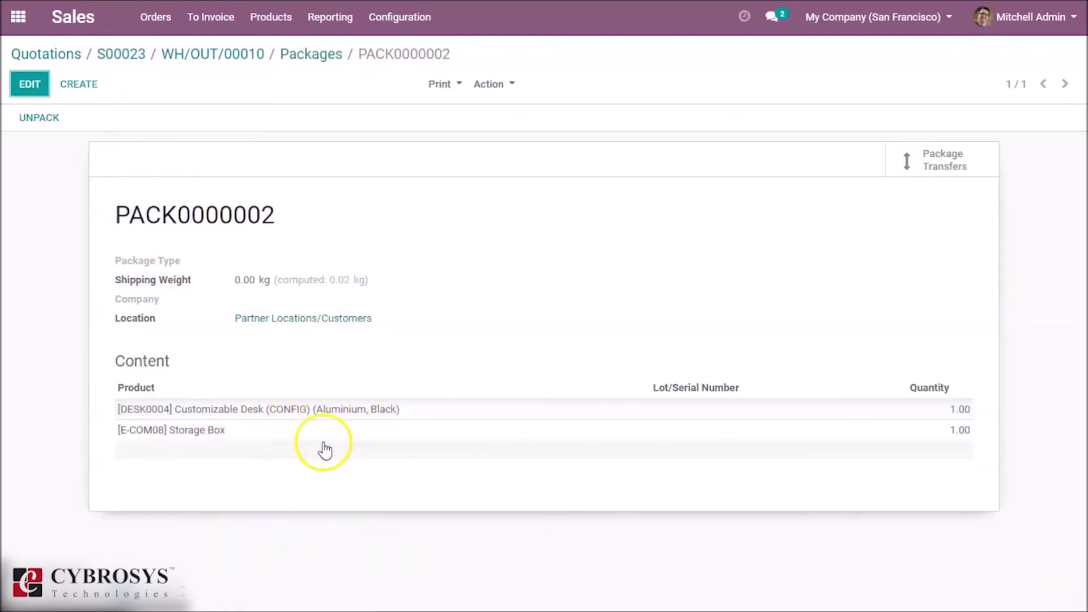
{"action": "left_click", "coordinate": [913, 168]}
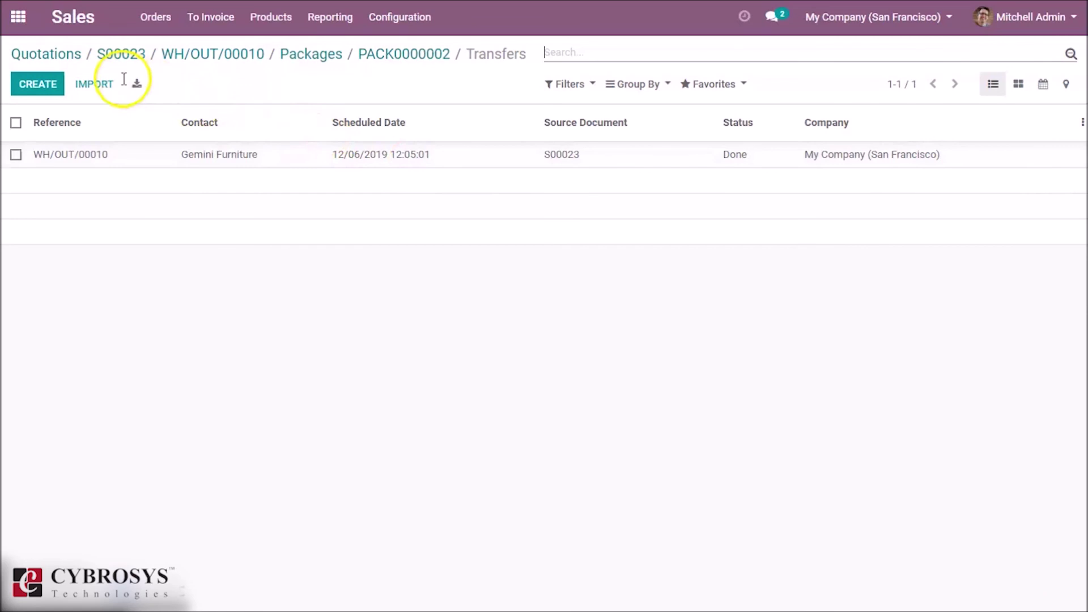
{"action": "left_click", "coordinate": [298, 53]}
{"action": "left_click", "coordinate": [231, 57]}
{"action": "left_click", "coordinate": [112, 57]}
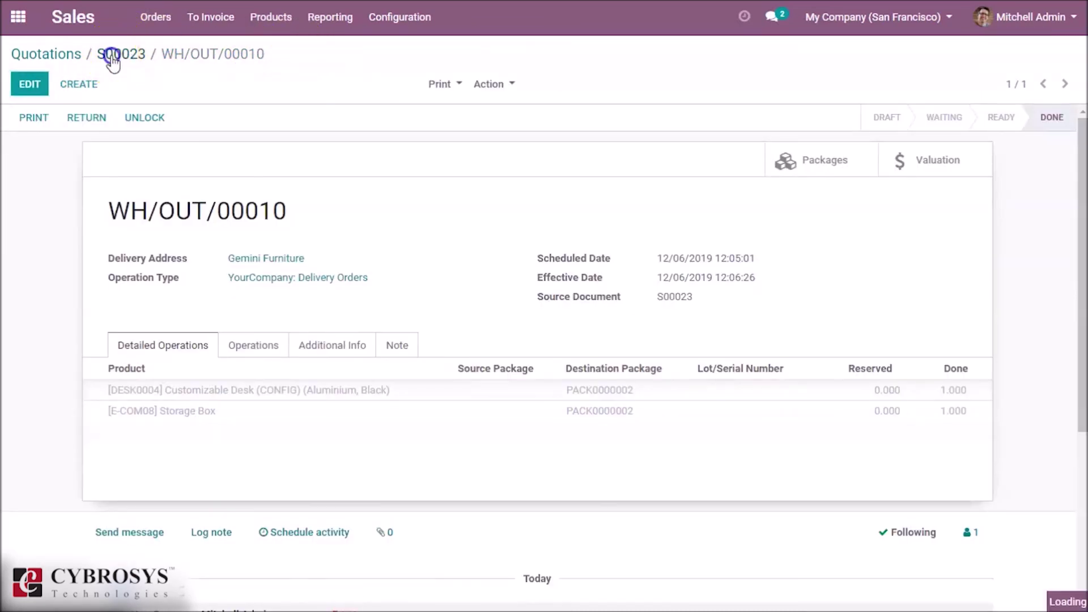